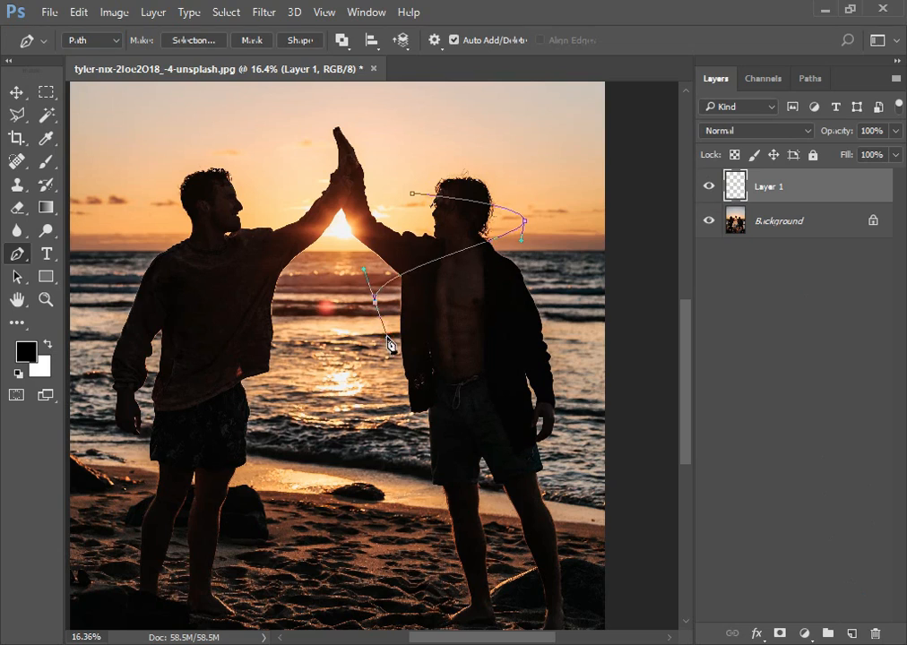
- Undo the last anchor and complete the zigzag spiral path with smooth curves winding down the man with the open jacket to his feet
key("ctrl+z")
left_click_drag(371, 286, 381, 321)
left_click_drag(554, 310, 551, 341)
left_click_drag(388, 380, 396, 408)
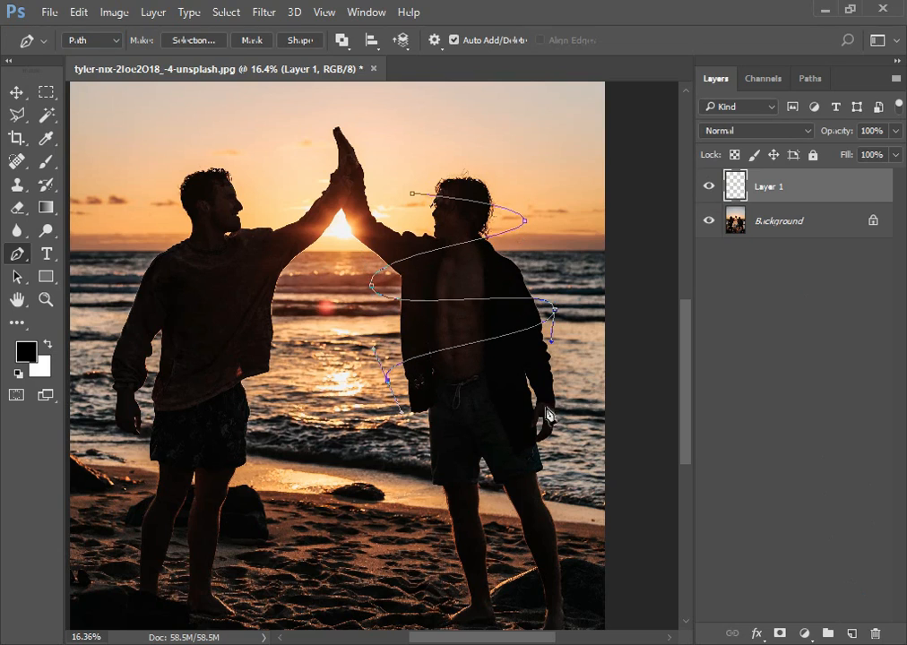
left_click_drag(567, 398, 563, 425)
left_click_drag(401, 469, 417, 496)
left_click_drag(579, 485, 575, 520)
left_click(409, 567)
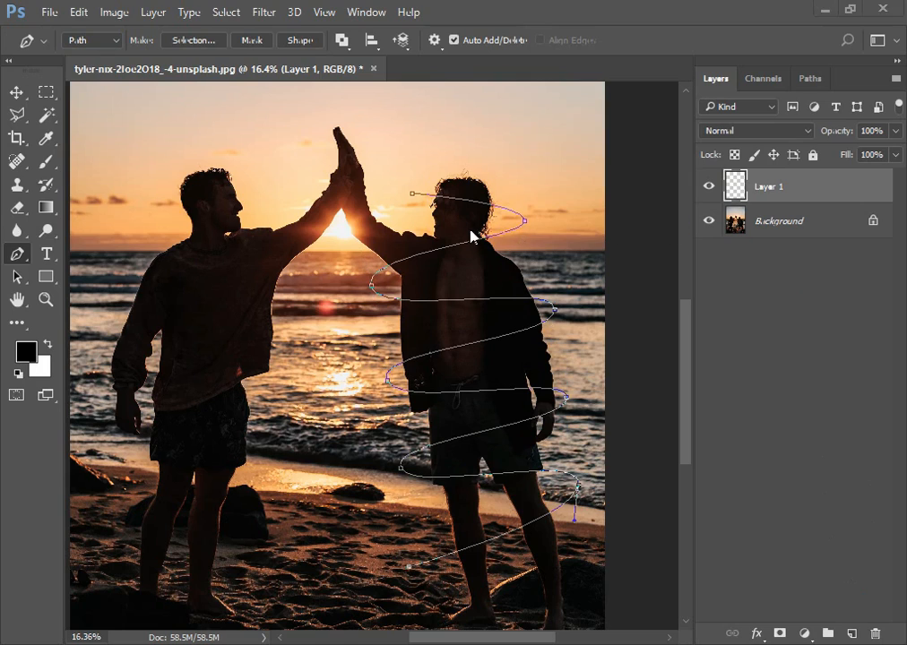
- Set up the Brush with a hard round tip at 90 px and 100% hardness, and return to the Pen tool
left_click(46, 162)
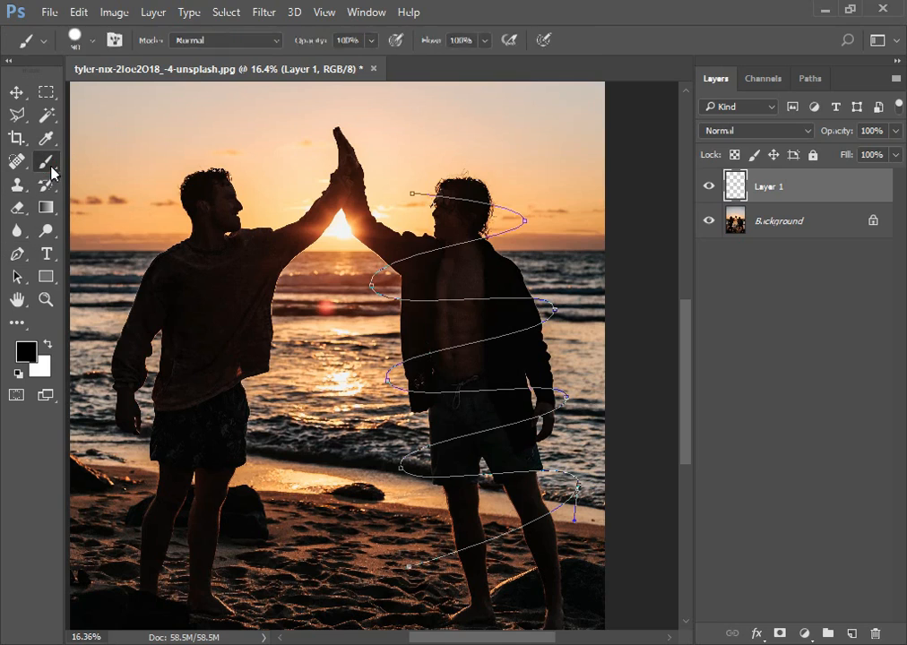
left_click(93, 40)
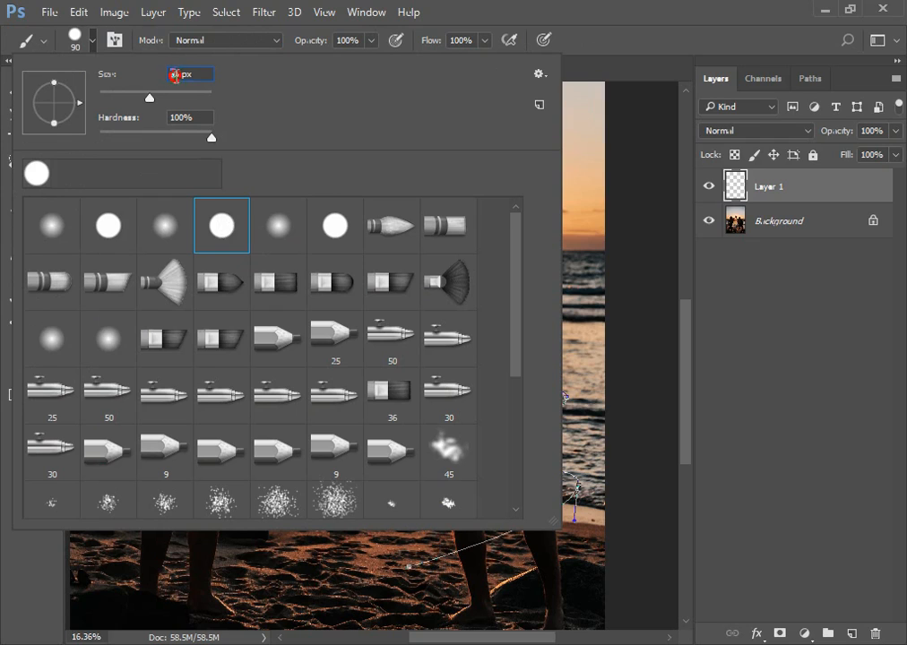
left_click(75, 45)
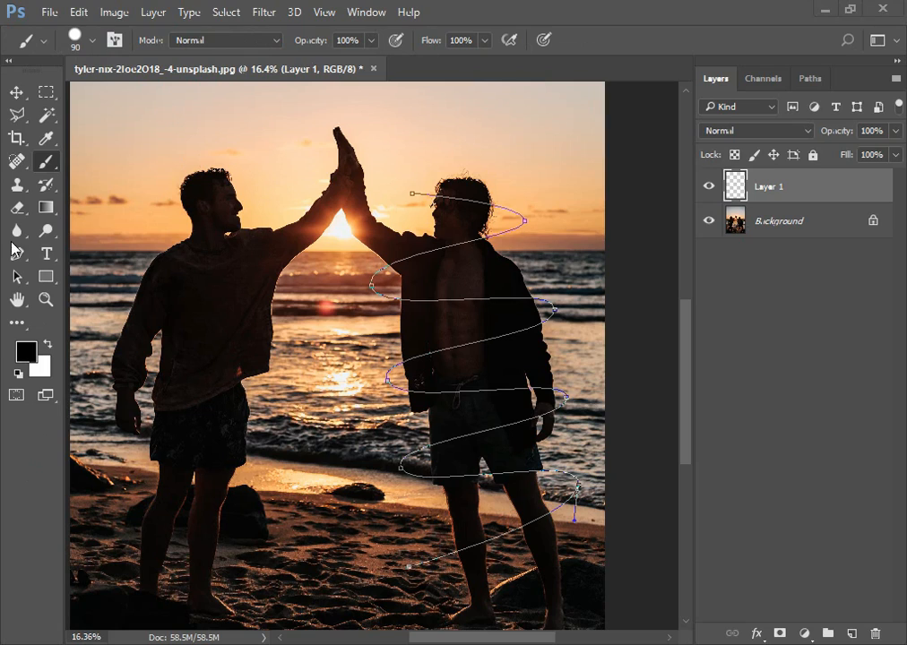
left_click(16, 254)
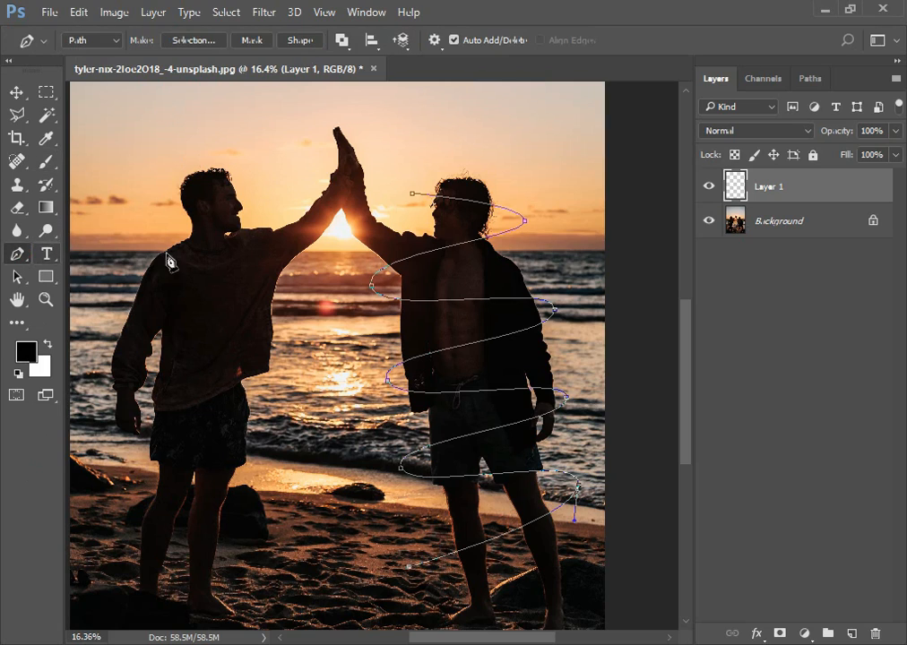
- Stroke the spiral path in black using the Brush with Simulate Pressure enabled
right_click(446, 212)
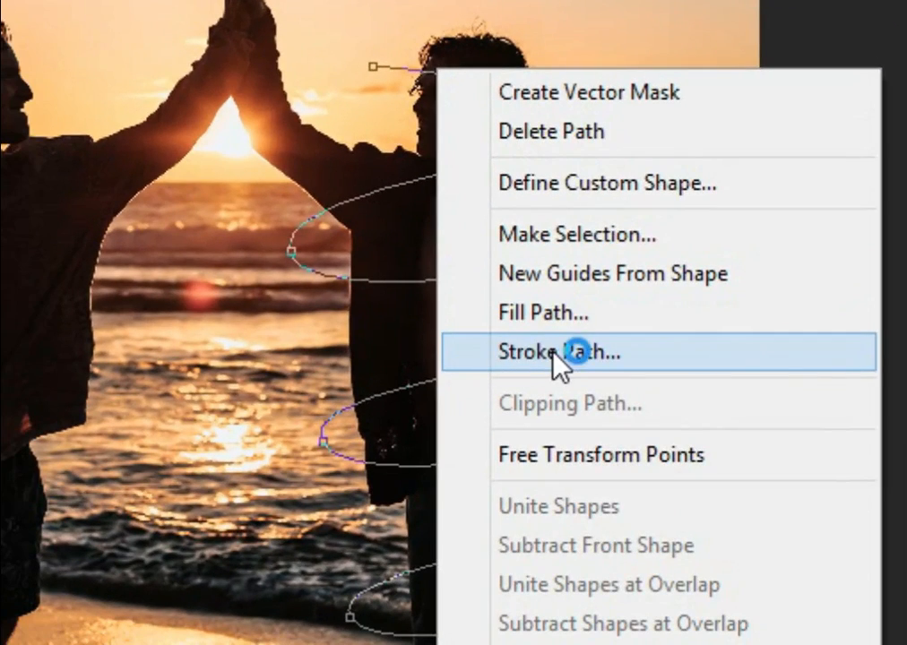
left_click(549, 355)
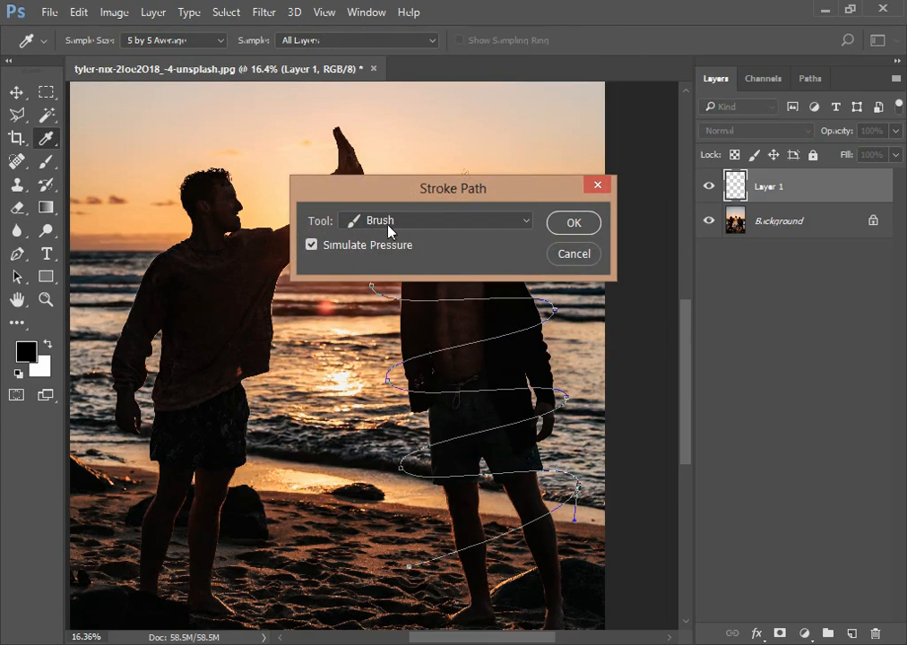
left_click(414, 225)
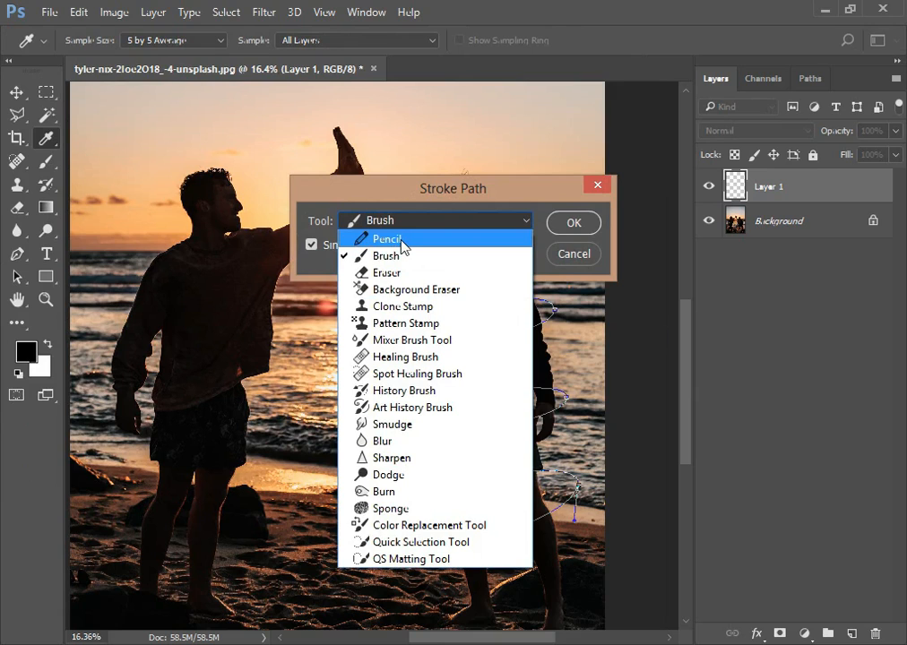
left_click(417, 255)
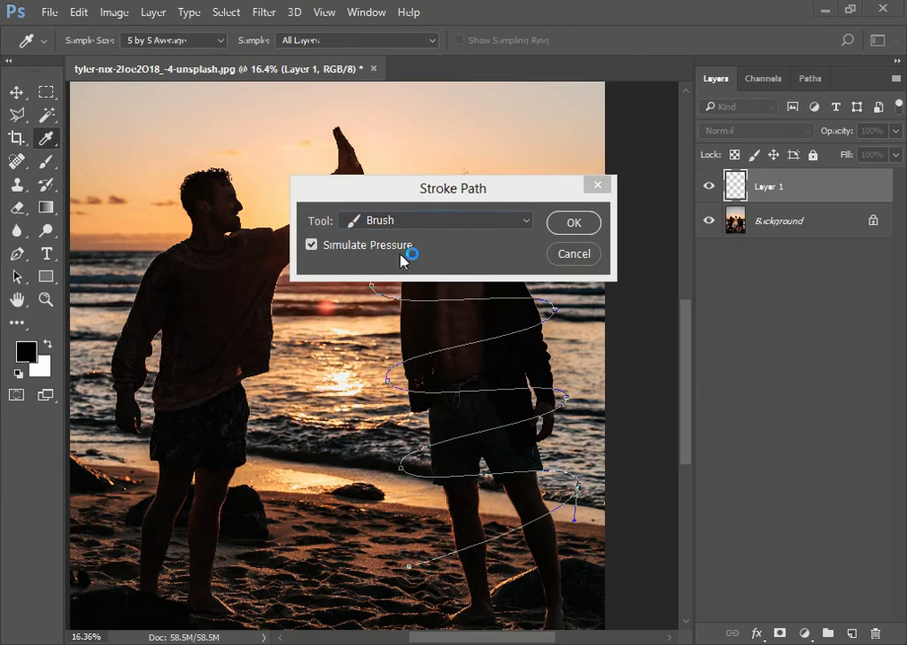
left_click(435, 229)
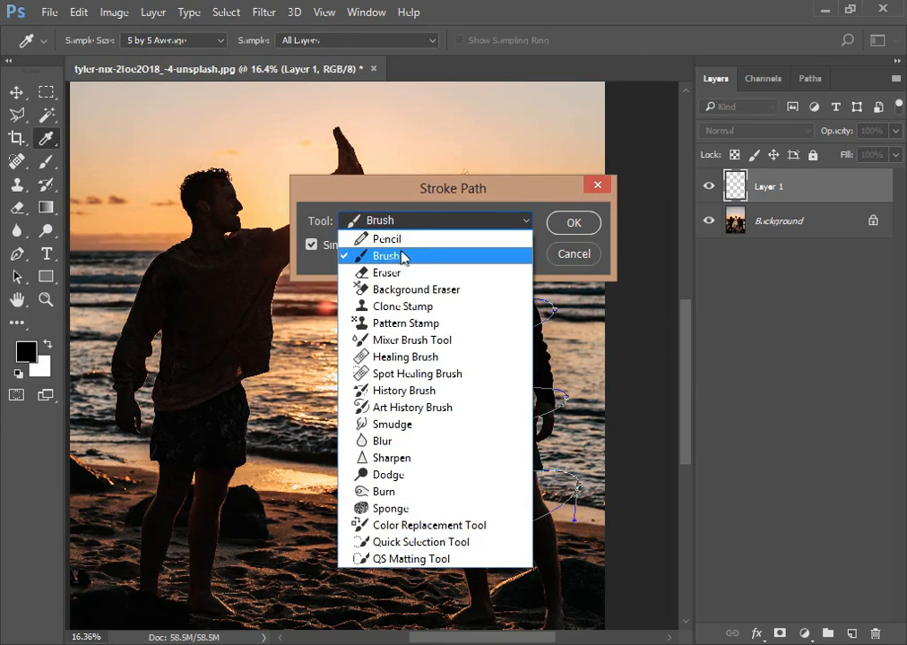
left_click(401, 257)
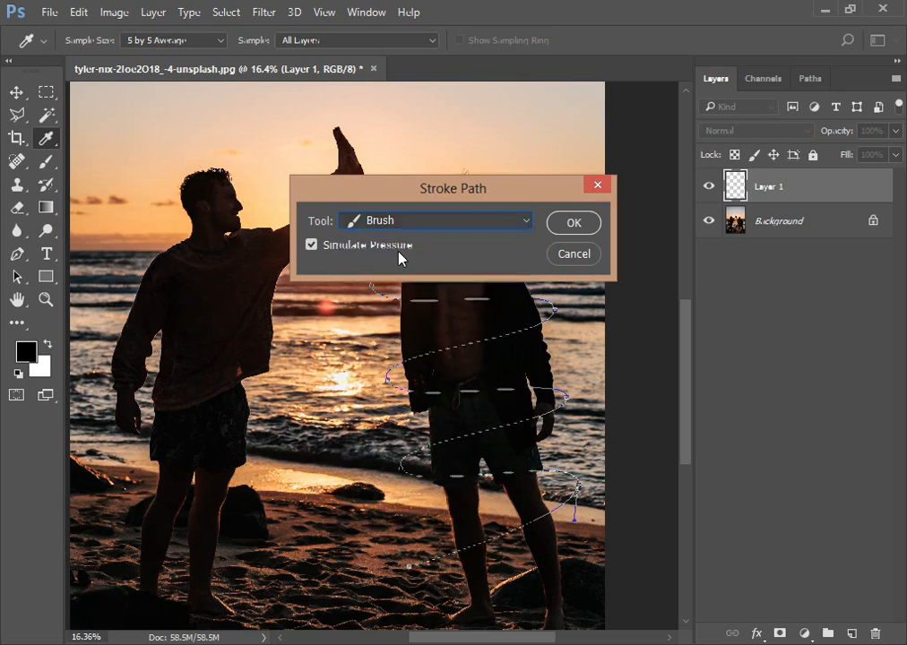
left_click(313, 247)
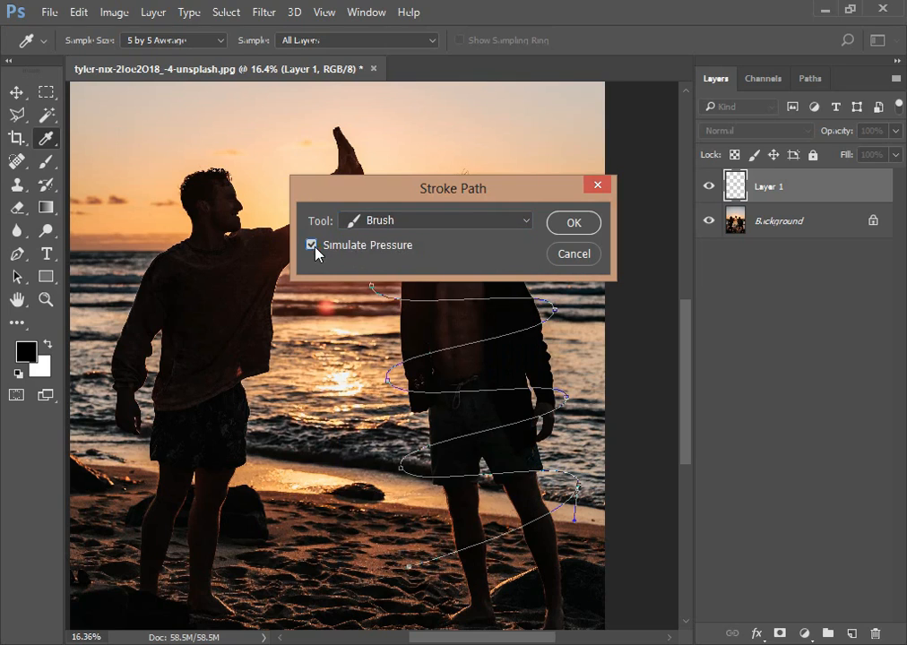
left_click(574, 224)
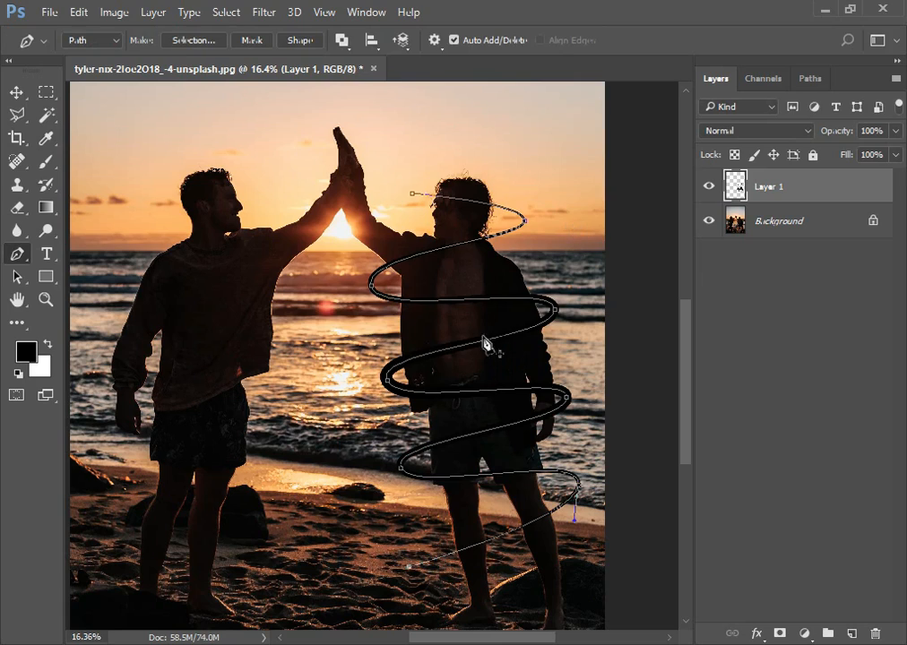
- Make white the foreground colour and stroke the spiral path on Layer 1 with the Brush and Simulate Pressure
left_click(47, 343)
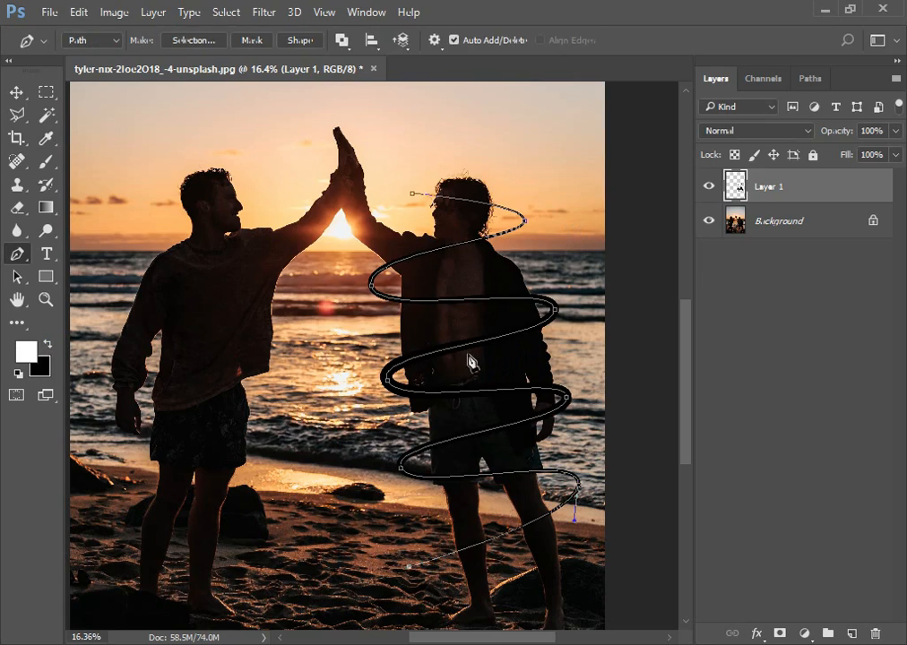
left_click(20, 375)
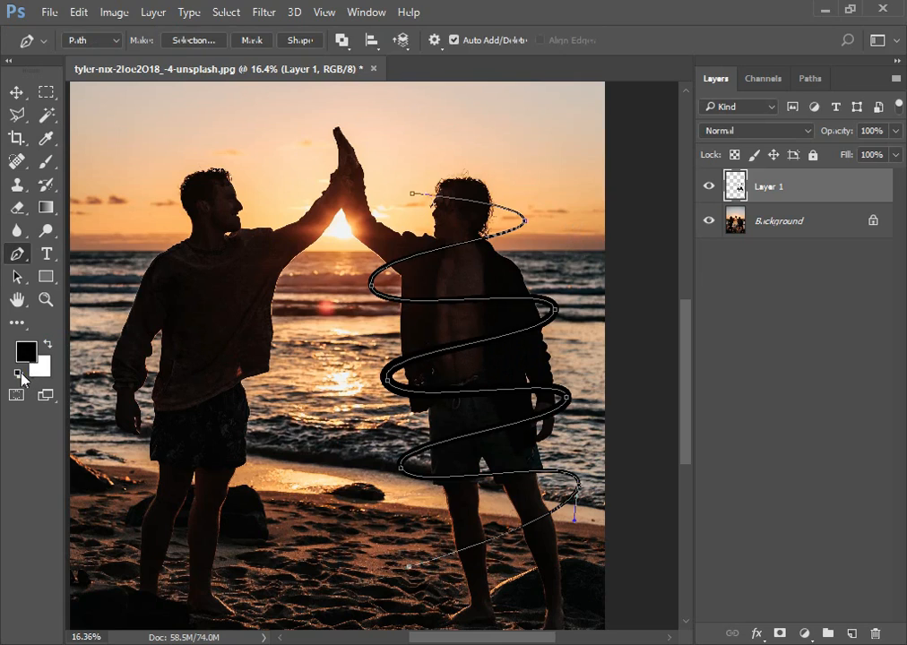
left_click(47, 345)
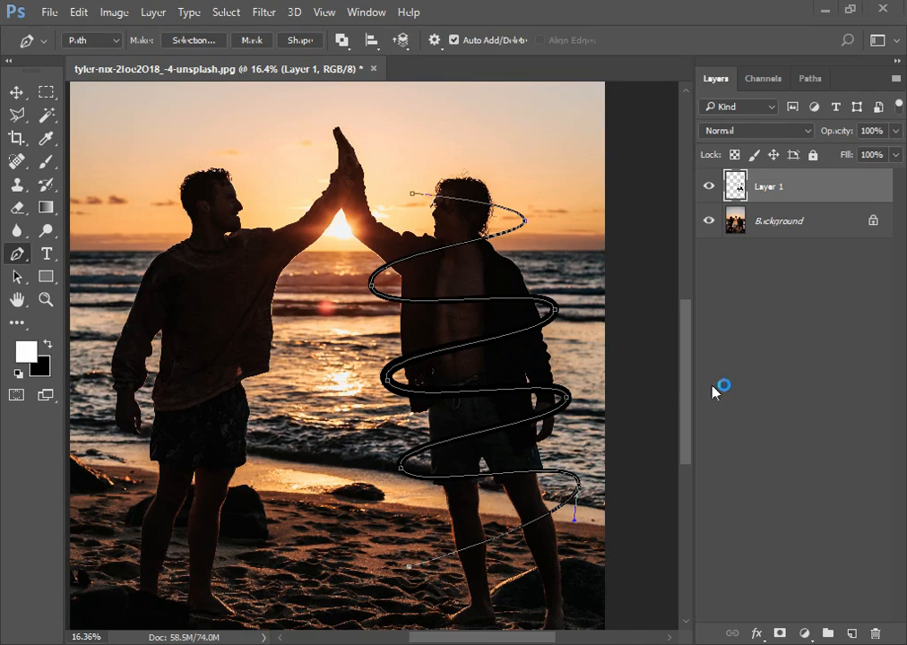
right_click(458, 299)
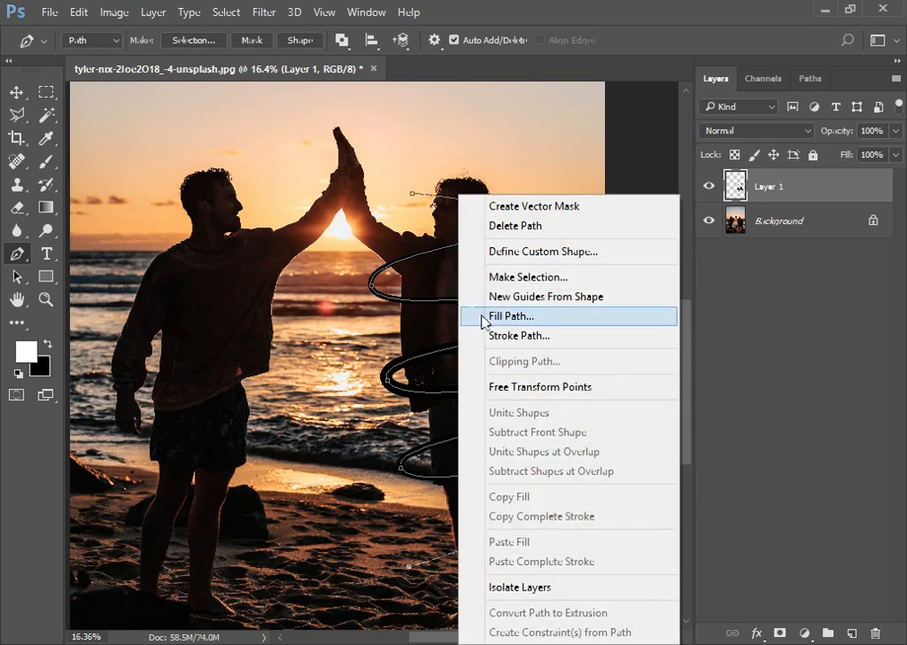
left_click(502, 336)
left_click(565, 232)
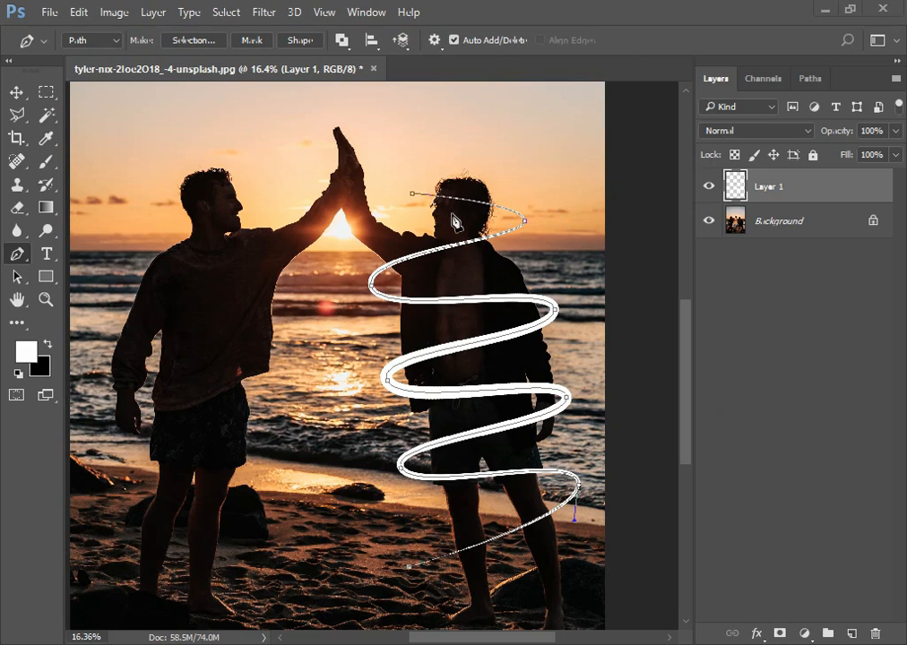
- Activate the Brush tool and add a layer mask to Layer 1 for hiding parts of the white spiral
key("z")
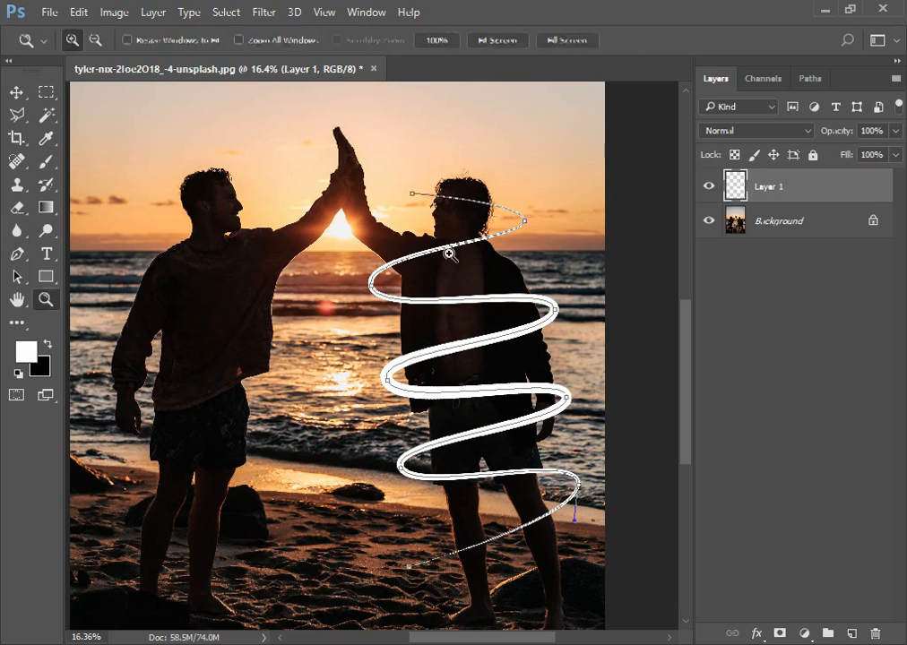
key("ctrl+0")
left_click(457, 224)
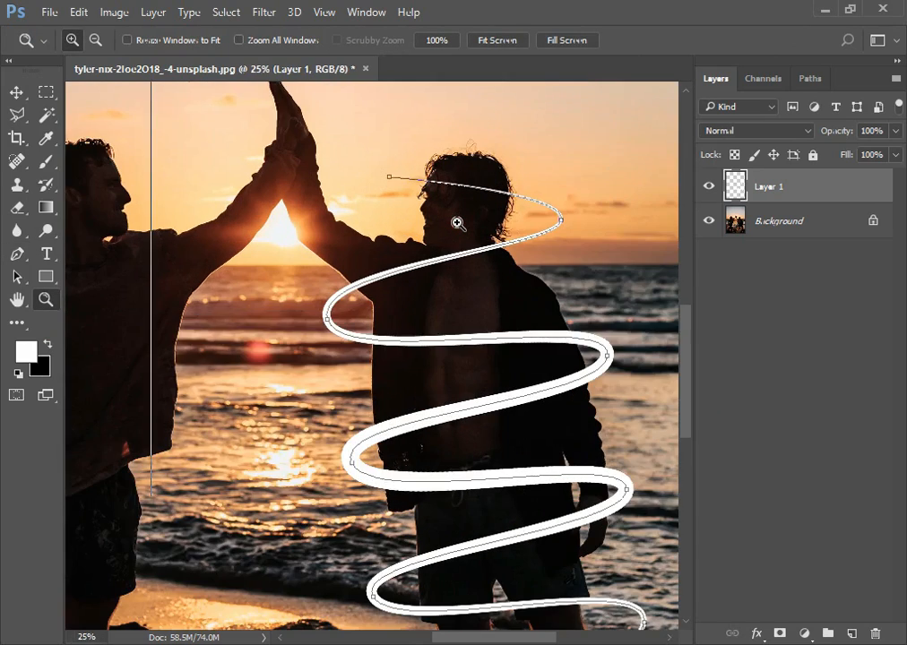
left_click(457, 223)
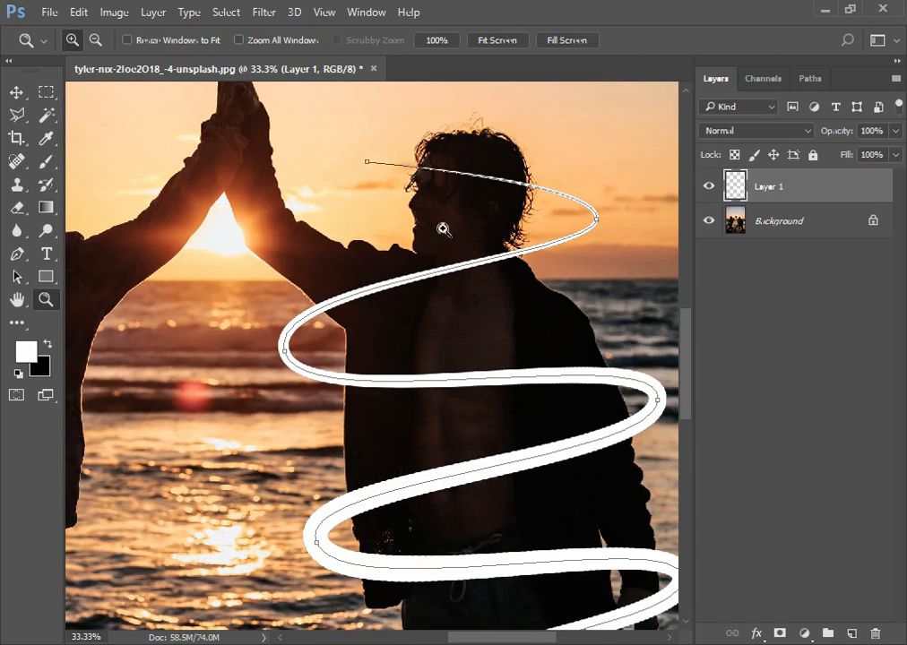
left_click(16, 254)
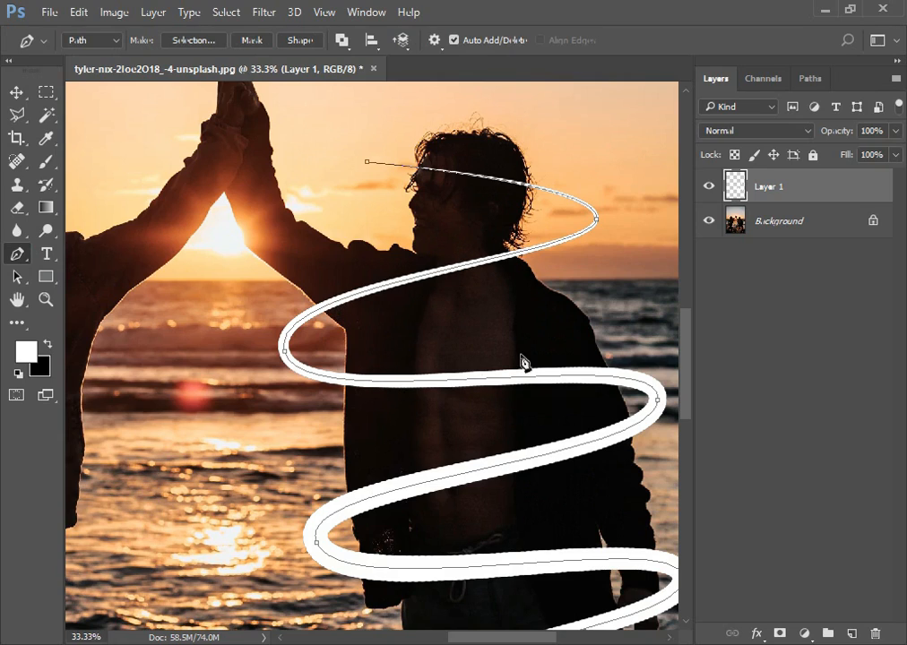
left_click(47, 161)
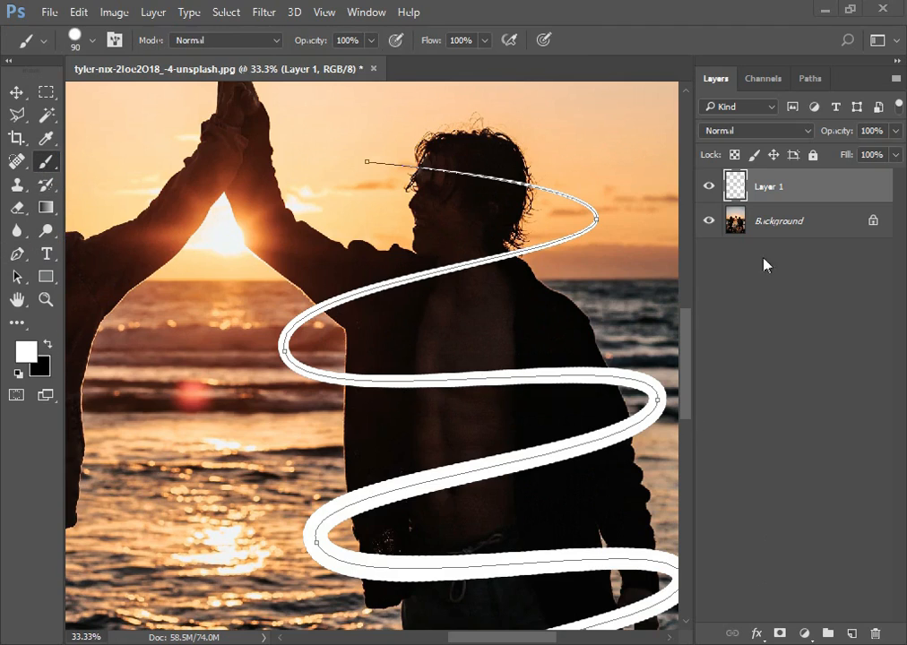
left_click(780, 634)
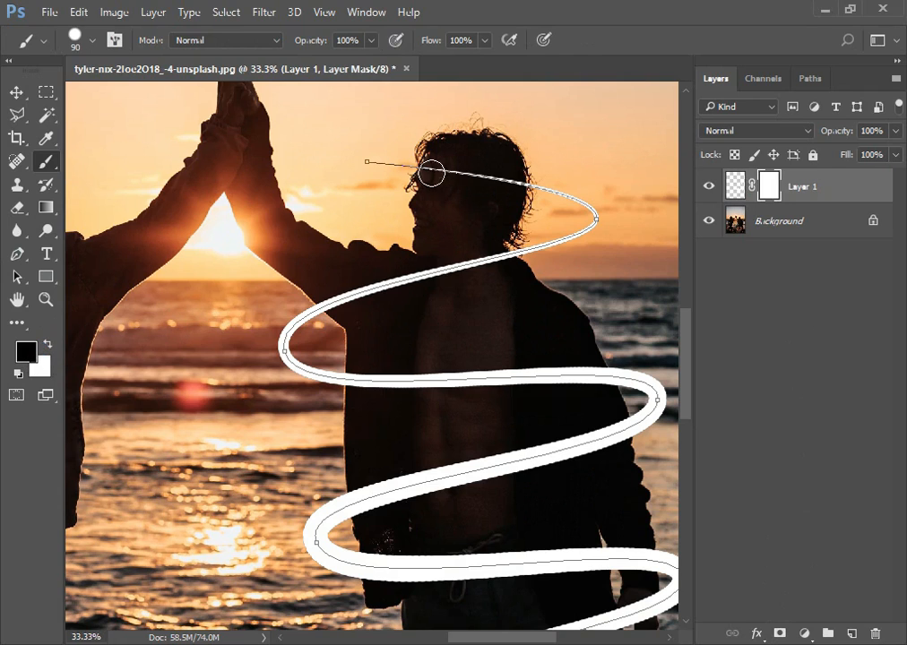
- Paint black on the mask over the spiral line crossing the man's head, and deselect the work path
scroll(439, 188, "up", 5)
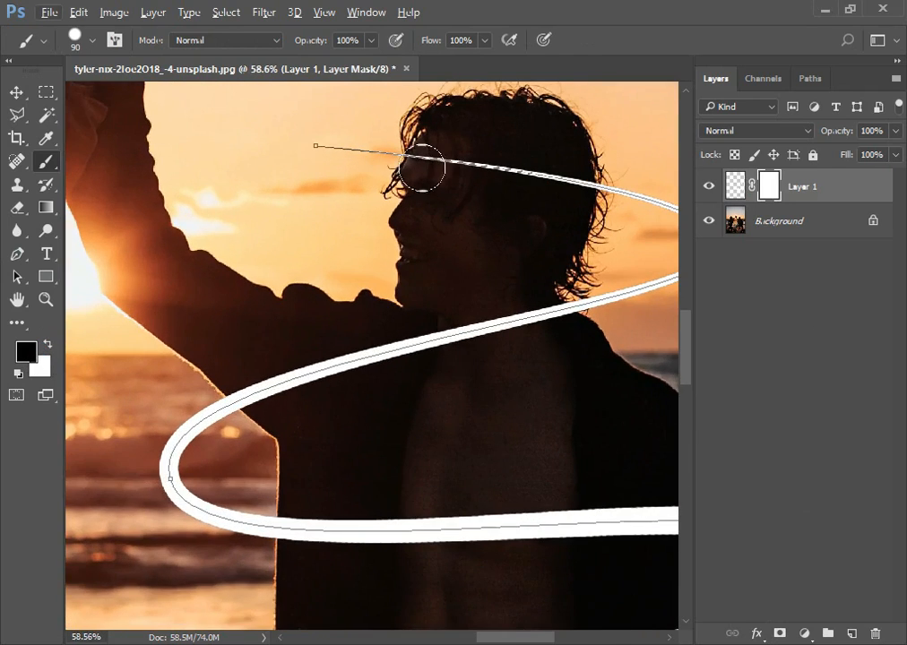
mouse_move(425, 167)
left_mouse_down()
mouse_move(491, 167)
mouse_move(574, 191)
left_mouse_up()
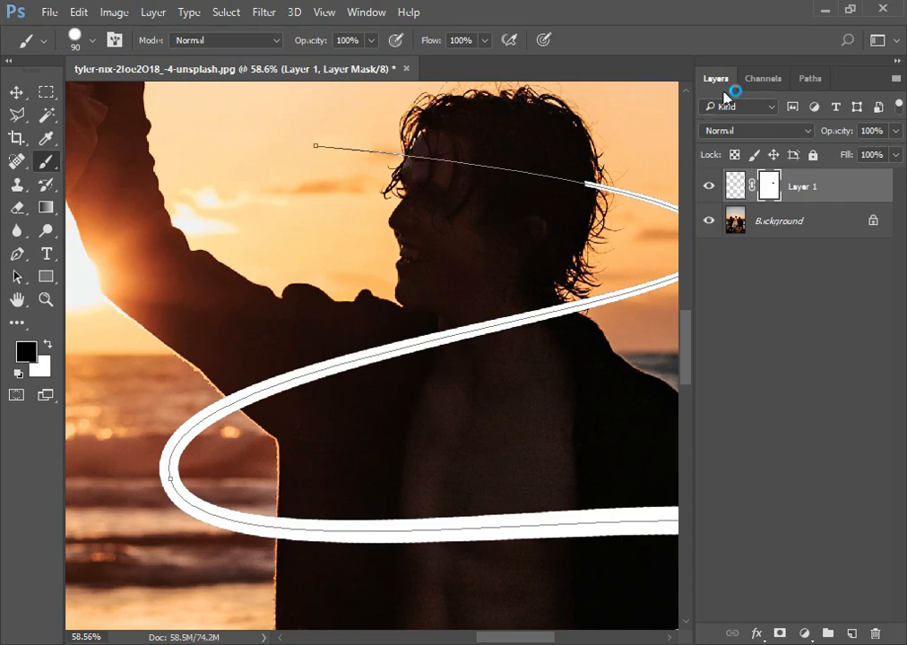
left_click(809, 79)
left_click(766, 188)
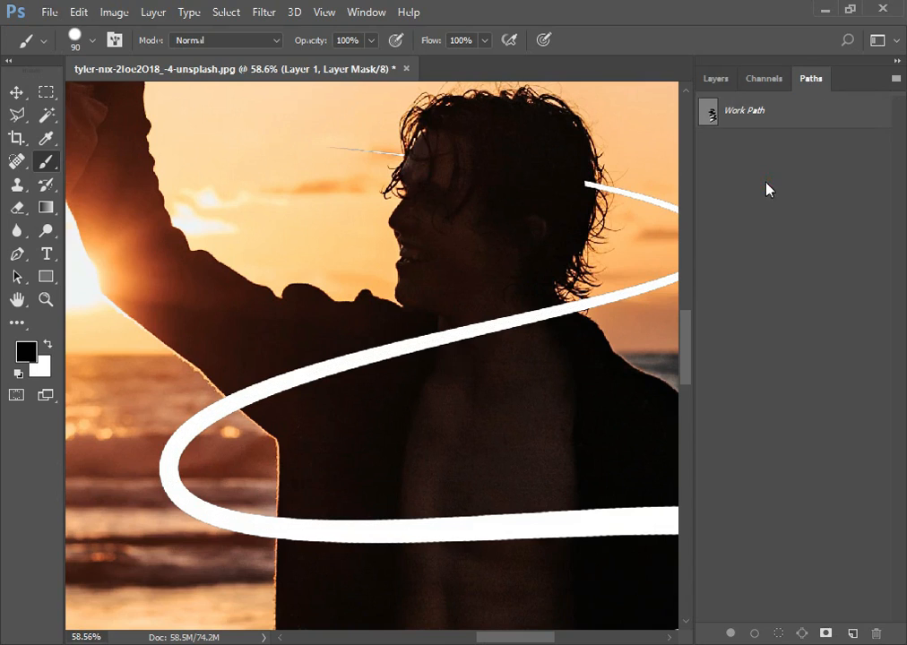
left_click(715, 79)
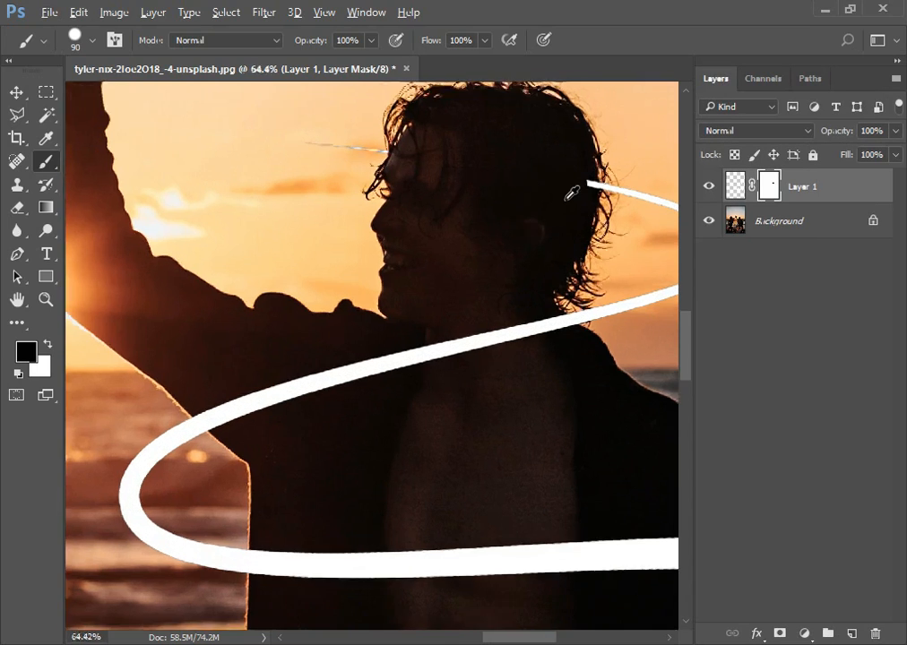
- Mask out the near-horizontal white band where it crosses the man's chest
scroll(583, 188, "up", 4)
left_click_drag(566, 211, 482, 238)
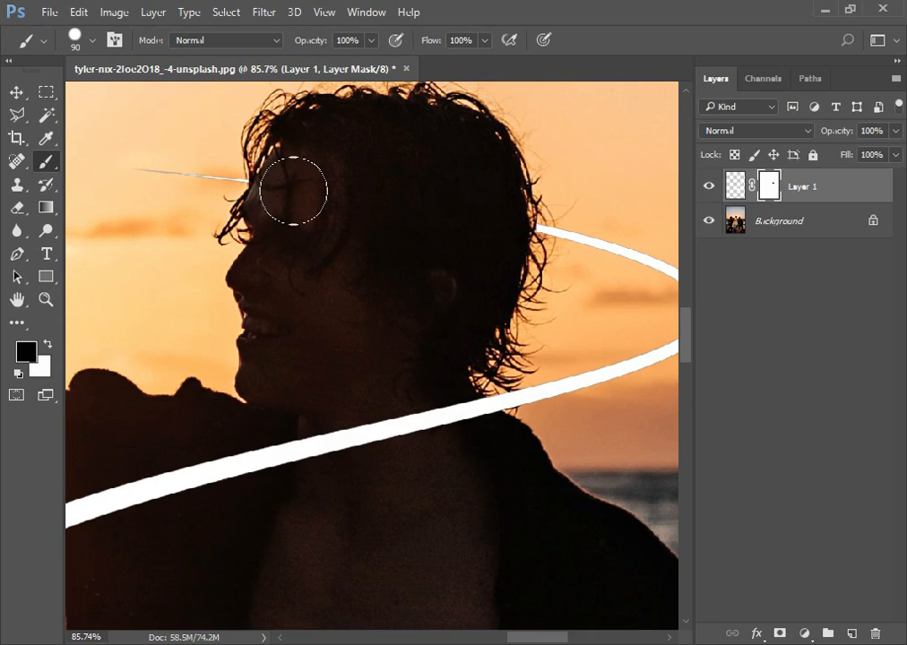
left_click_drag(342, 358, 478, 192)
left_click_drag(399, 421, 395, 251)
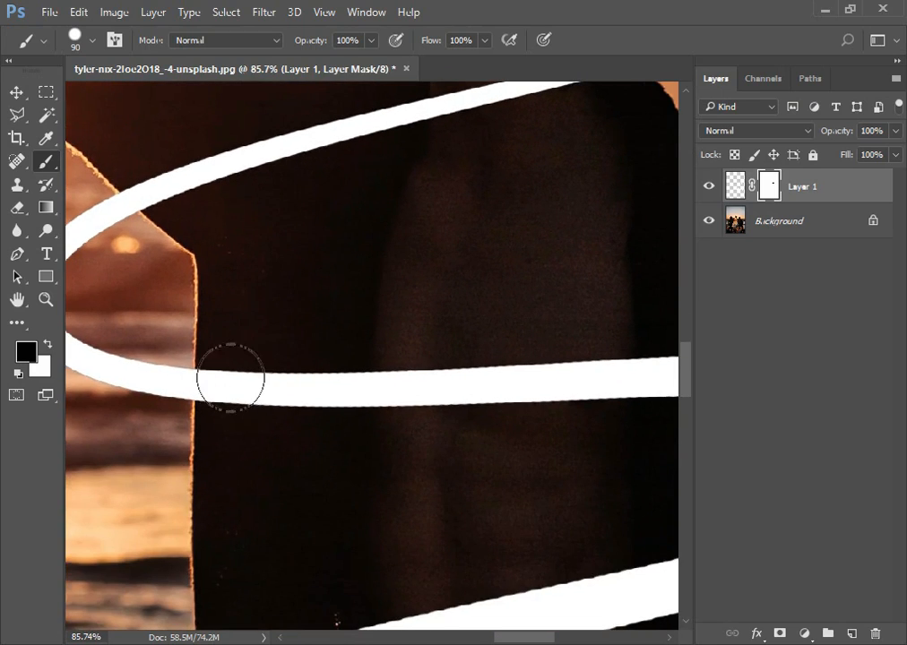
mouse_move(229, 382)
left_mouse_down()
mouse_move(228, 393)
mouse_move(570, 385)
mouse_move(197, 413)
left_mouse_up()
mouse_move(216, 405)
left_mouse_down()
mouse_move(449, 405)
mouse_move(504, 423)
left_mouse_up()
- Mask out the near-horizontal white band where it crosses the man's waist above the shorts' drawstring
mouse_move(326, 453)
left_mouse_down()
mouse_move(503, 296)
mouse_move(573, 144)
left_mouse_up()
mouse_move(253, 349)
left_mouse_down()
mouse_move(287, 366)
mouse_move(563, 387)
mouse_move(377, 393)
left_mouse_up()
left_click_drag(395, 367, 527, 359)
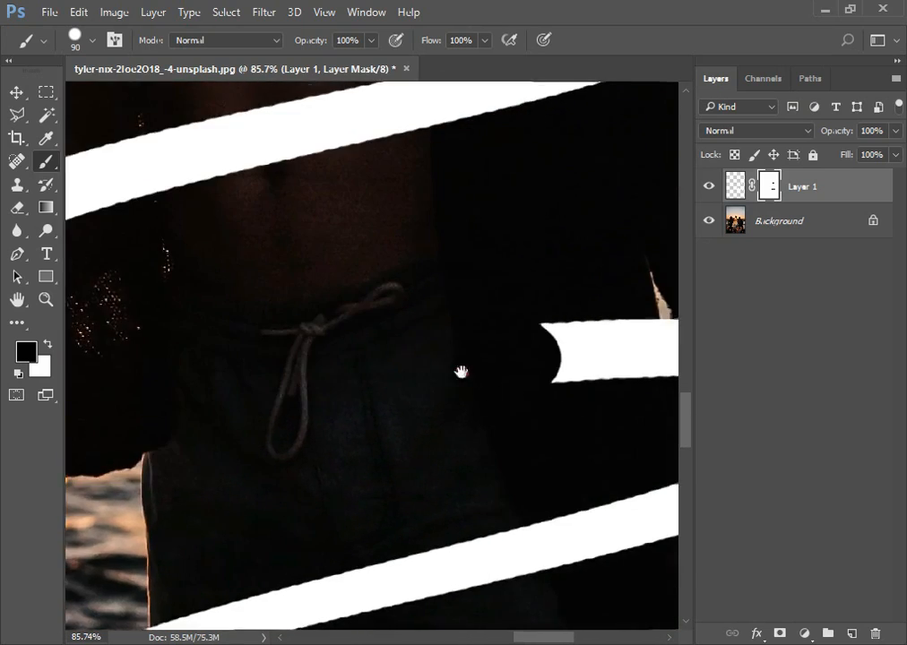
left_click_drag(462, 373, 271, 400)
mouse_move(359, 381)
left_mouse_down()
mouse_move(436, 384)
mouse_move(444, 409)
left_mouse_up()
- Mask out the lower white band over both legs of the shorts, keeping it in the gap between them
mouse_move(522, 337)
left_mouse_down()
mouse_move(523, 357)
mouse_move(567, 392)
mouse_move(548, 409)
mouse_move(672, 206)
left_mouse_up()
left_click_drag(370, 529, 493, 289)
mouse_move(273, 393)
left_mouse_down()
mouse_move(415, 390)
mouse_move(449, 373)
left_mouse_up()
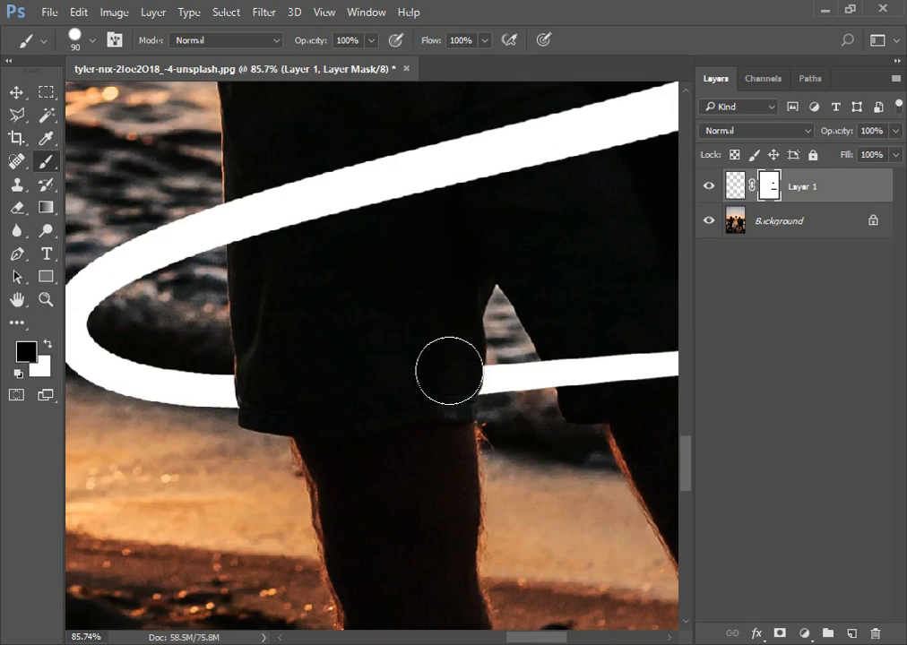
mouse_move(573, 360)
left_mouse_down()
mouse_move(390, 395)
mouse_move(557, 381)
left_mouse_up()
left_click(450, 386)
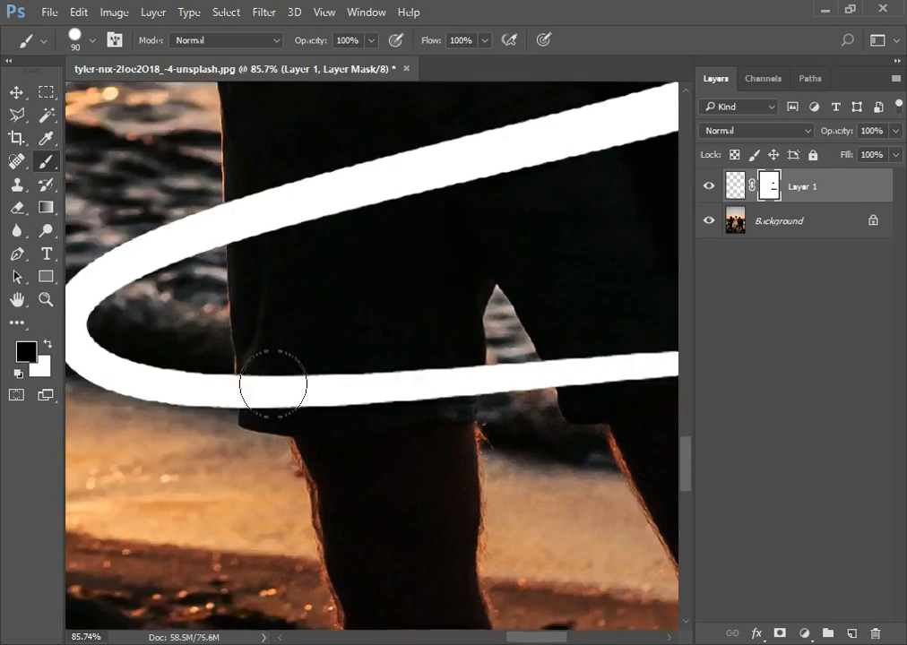
mouse_move(359, 619)
left_mouse_down()
mouse_move(492, 282)
mouse_move(458, 537)
left_mouse_up()
left_click_drag(404, 255, 415, 415)
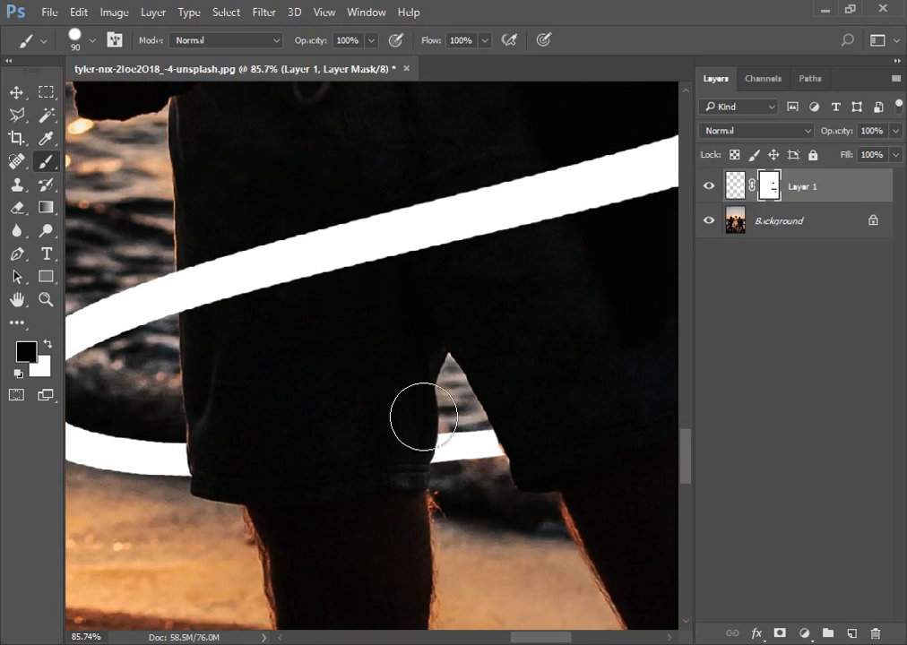
- Open the layer style settings for the spiral line on Layer 1 and enable the Outer Glow effect
key("z")
left_click(396, 365, "alt")
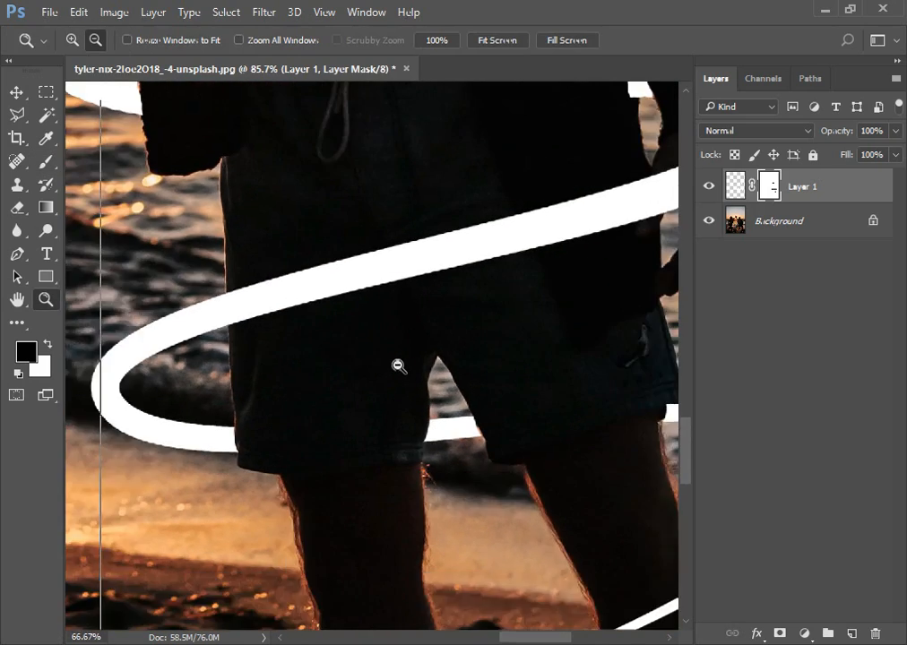
left_click(401, 354, "alt")
left_click(425, 238, "alt")
left_click(425, 233, "alt")
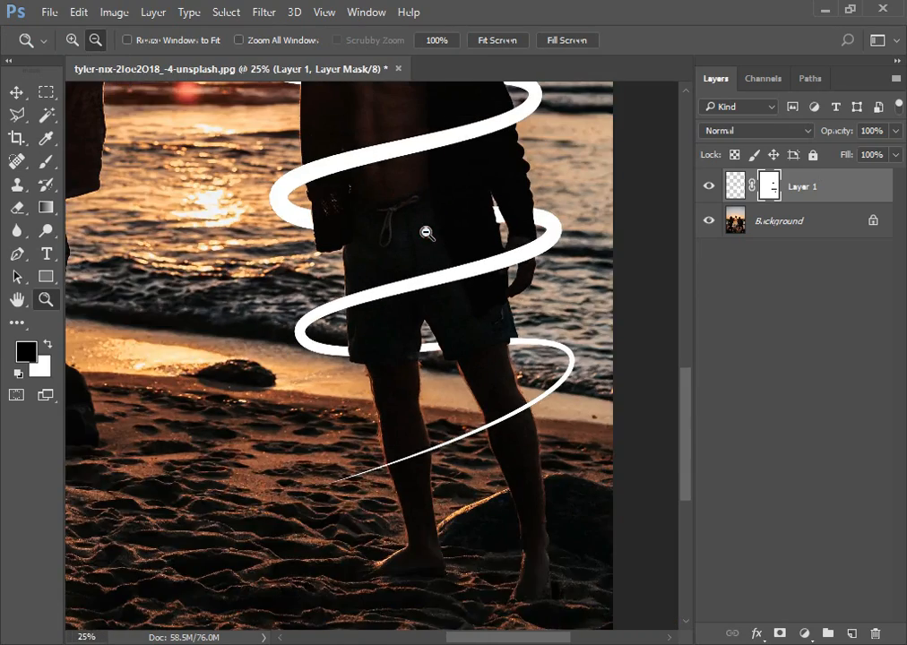
left_click(425, 233, "alt")
left_click_drag(423, 229, 407, 388)
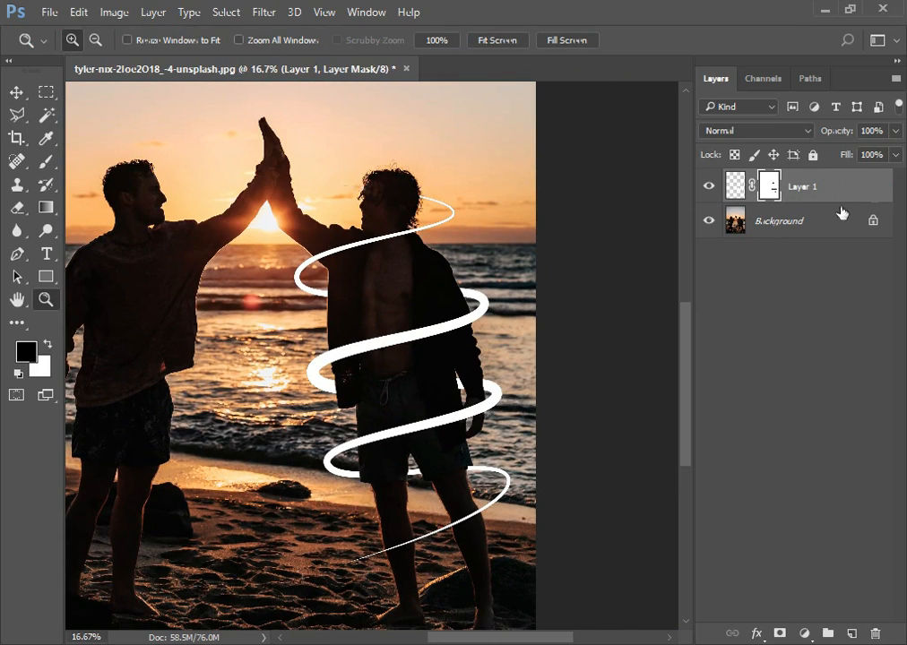
double_click(875, 193)
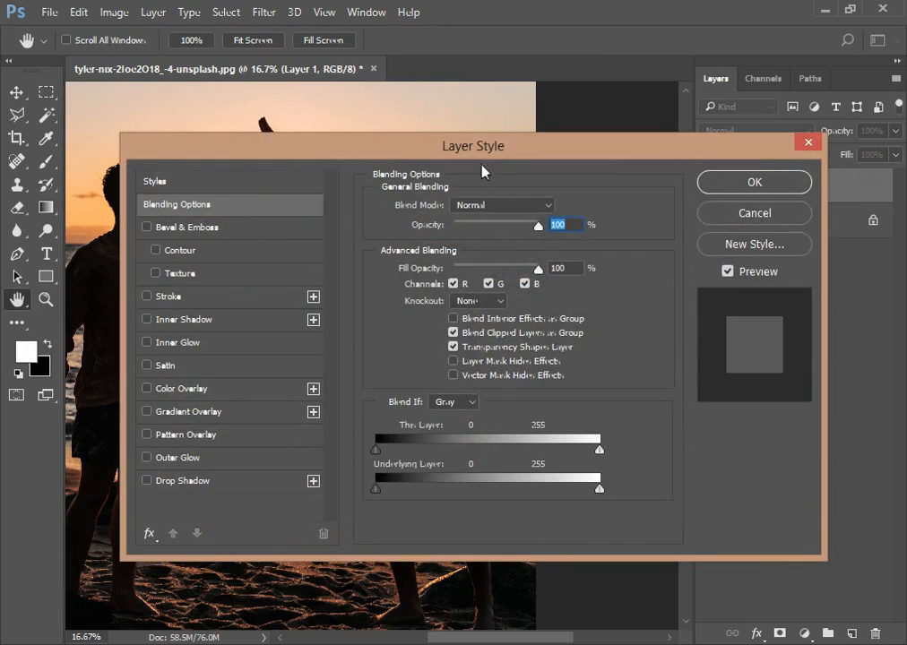
left_click_drag(492, 154, 782, 122)
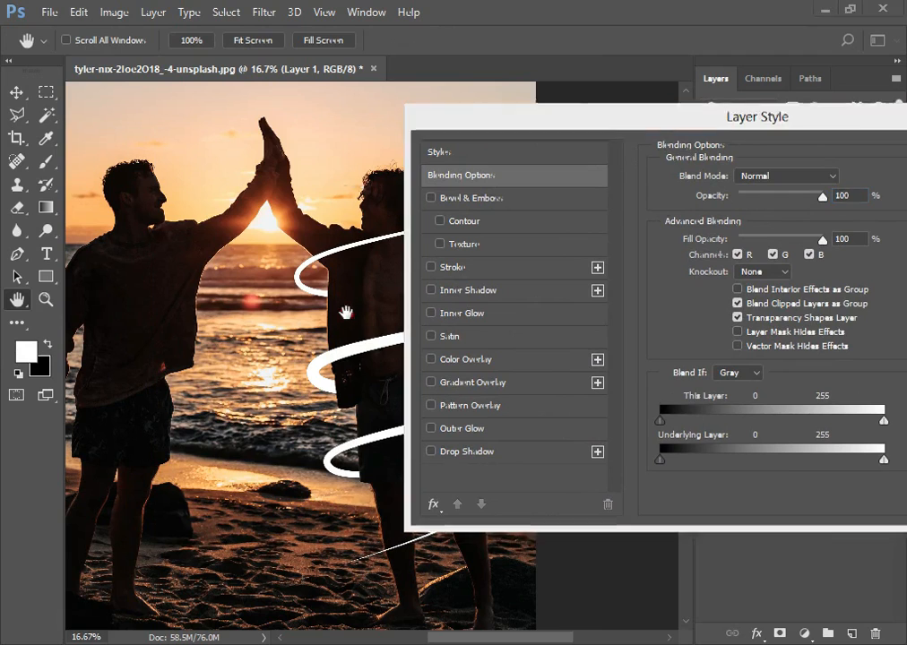
left_click_drag(576, 125, 641, 115)
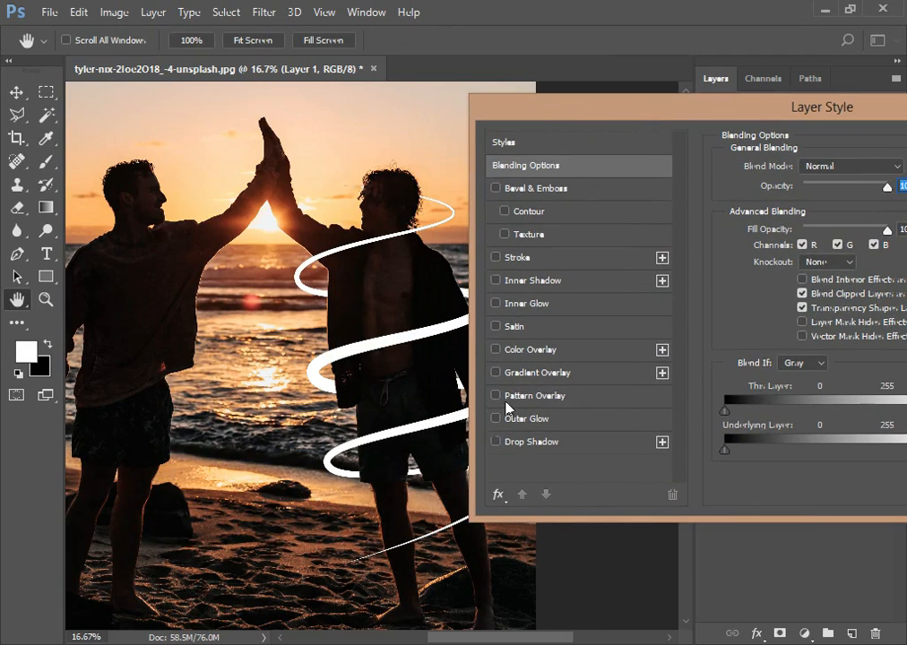
left_click(533, 424)
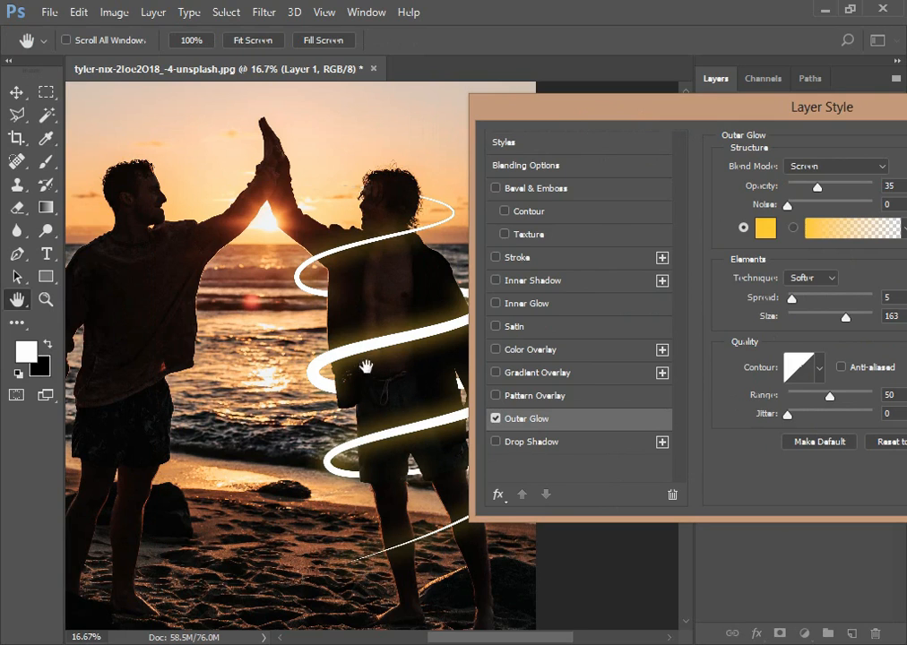
- Change the outer glow colour of the spiral line to white, ffffff
left_click_drag(757, 105, 591, 132)
left_click(766, 234)
left_click(765, 235)
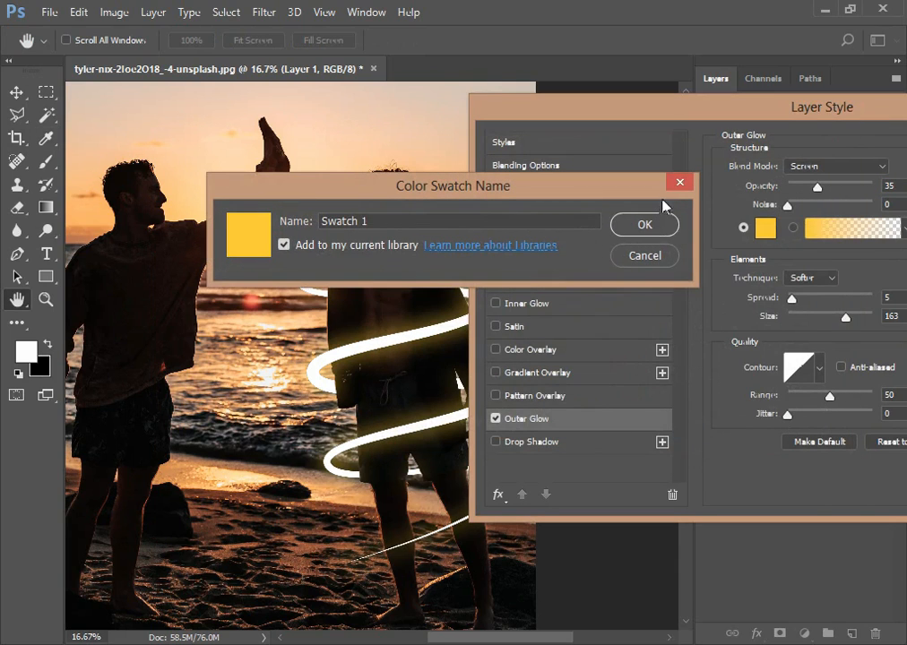
left_click(679, 183)
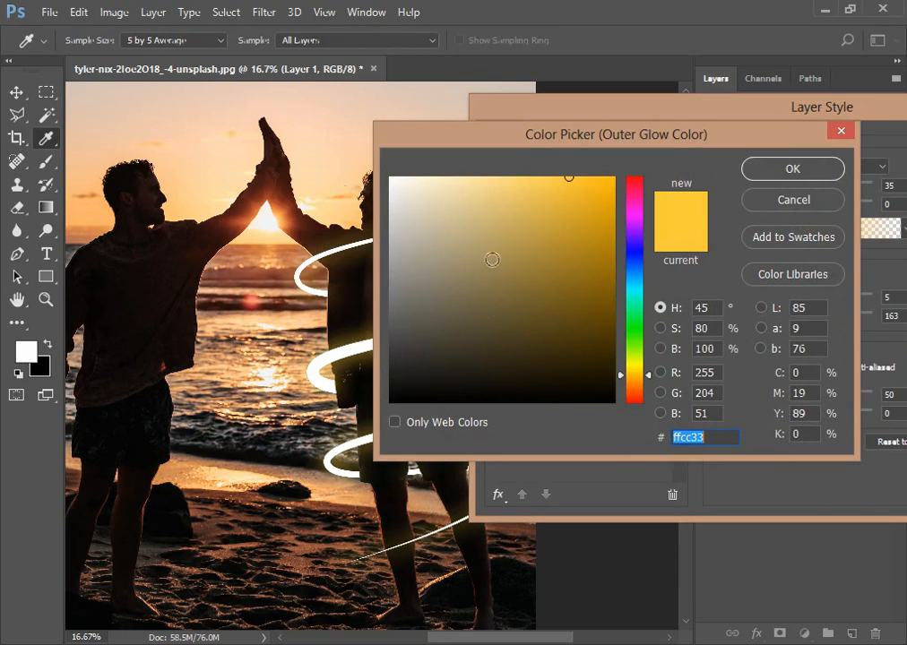
type("ffffff")
left_click(791, 179)
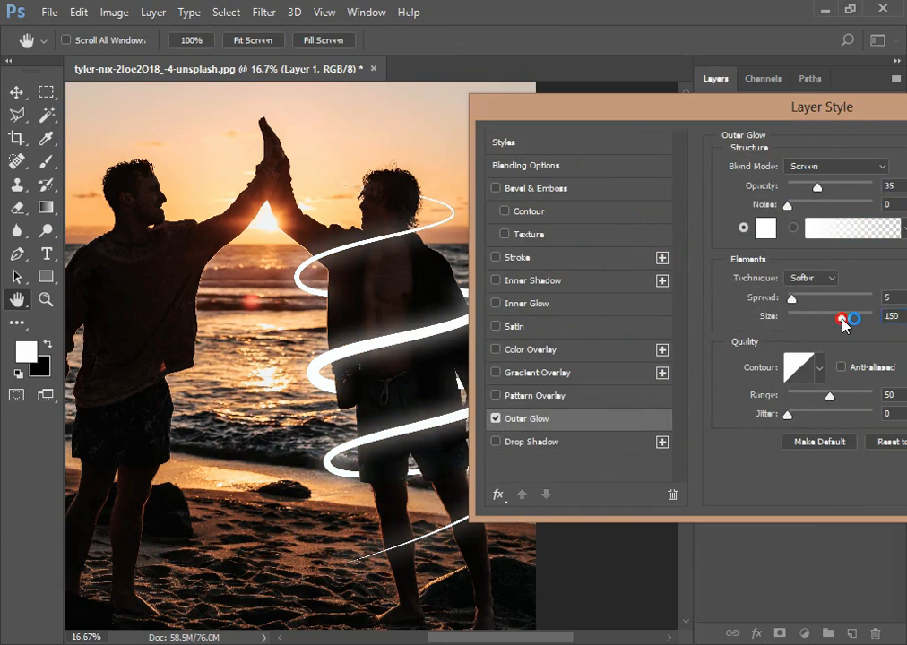
- Set the outer glow's spread to 7 and its size to 111, and apply the layer style
left_click_drag(842, 320, 850, 320)
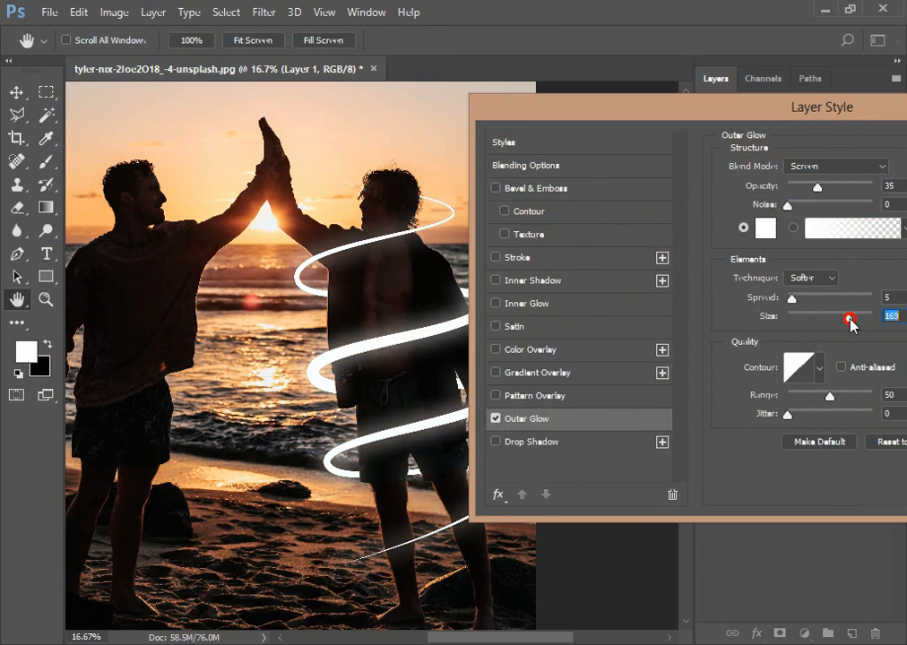
left_click(793, 300)
left_click_drag(793, 301, 810, 299)
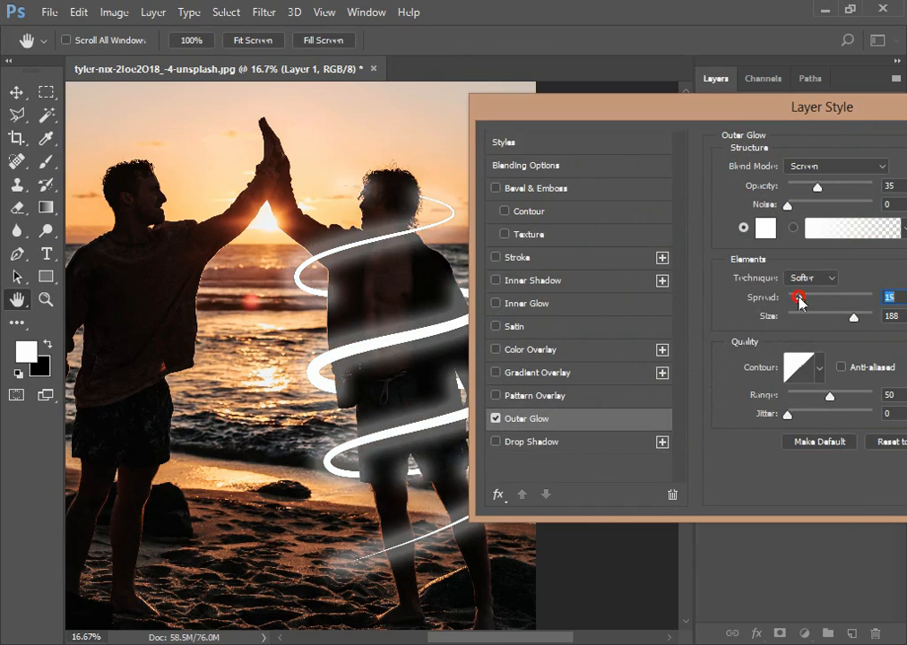
left_click_drag(801, 303, 796, 307)
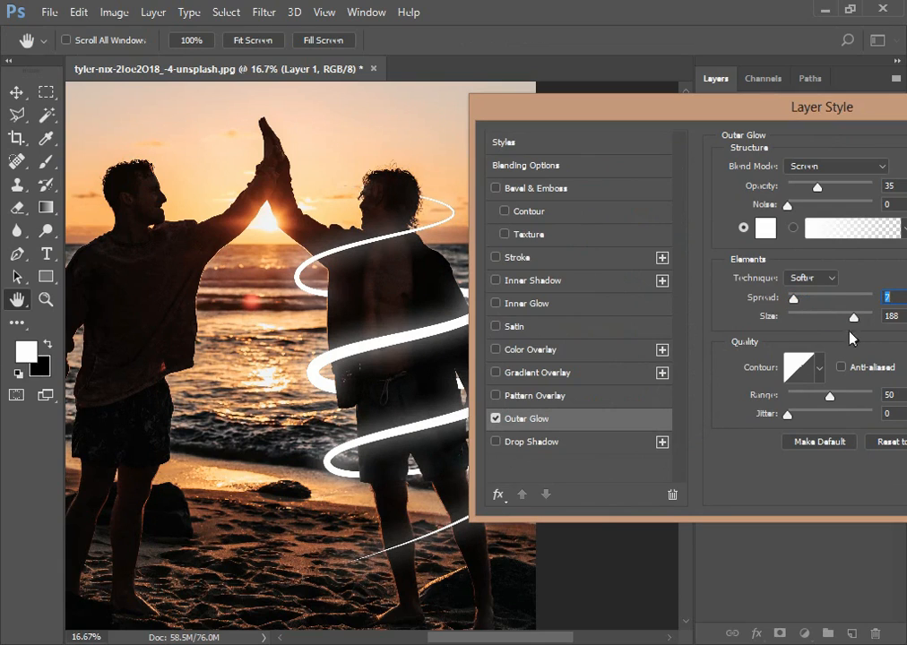
left_click_drag(853, 319, 829, 318)
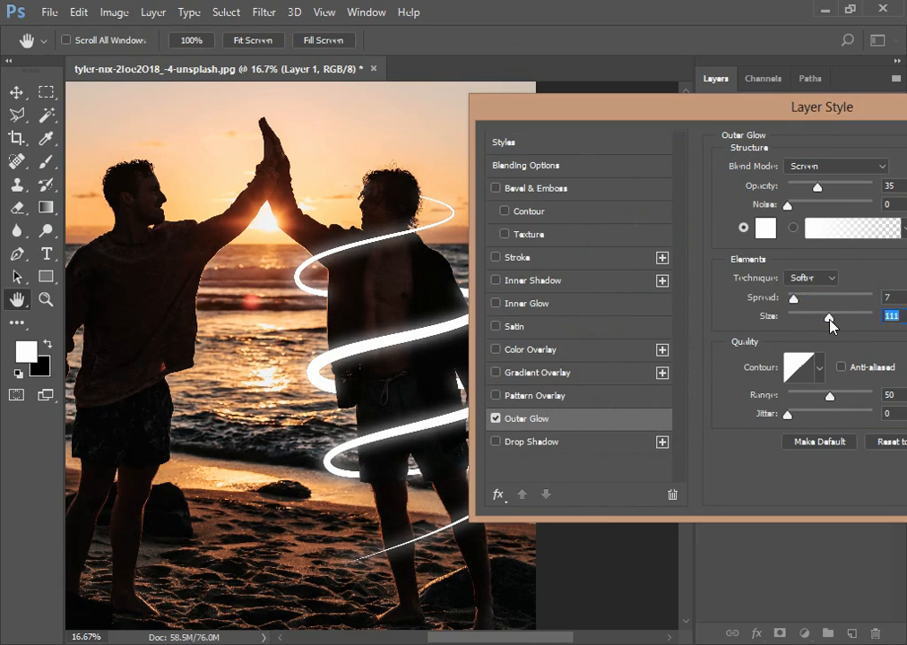
left_click_drag(704, 107, 501, 143)
left_click(776, 178)
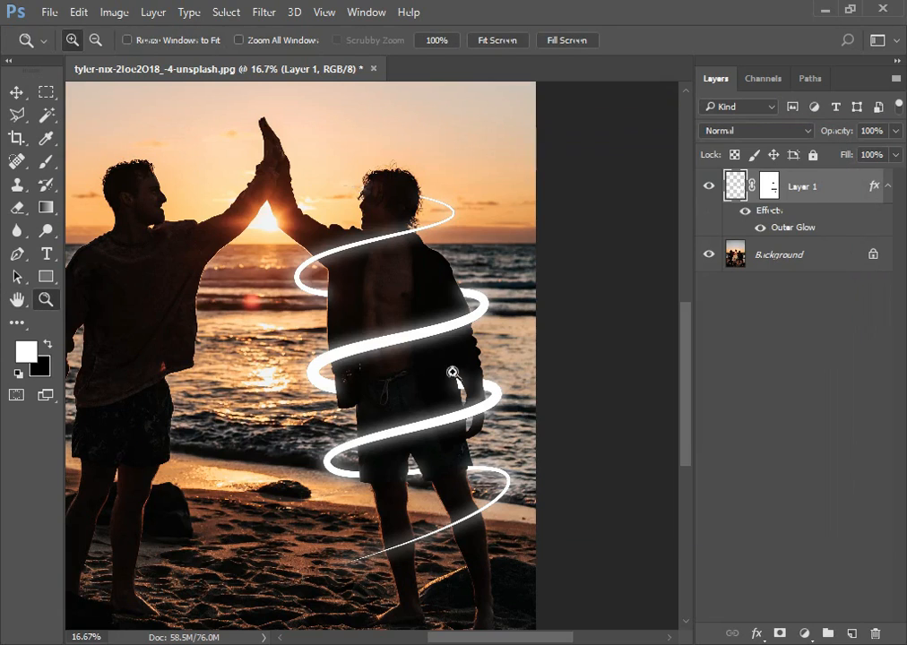